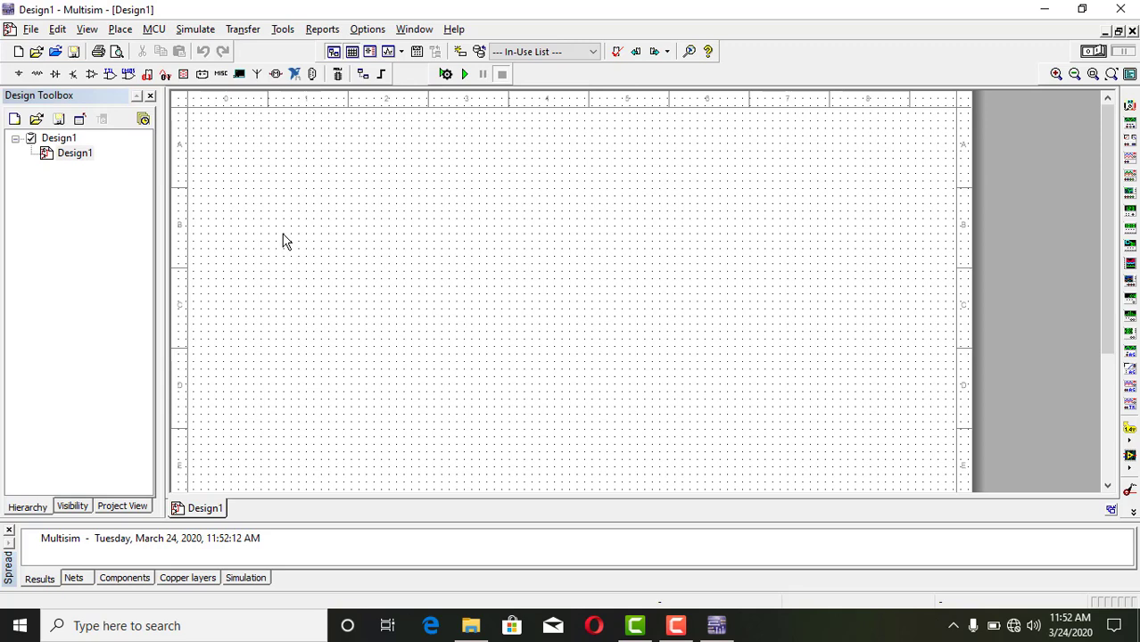
left_click(29, 30)
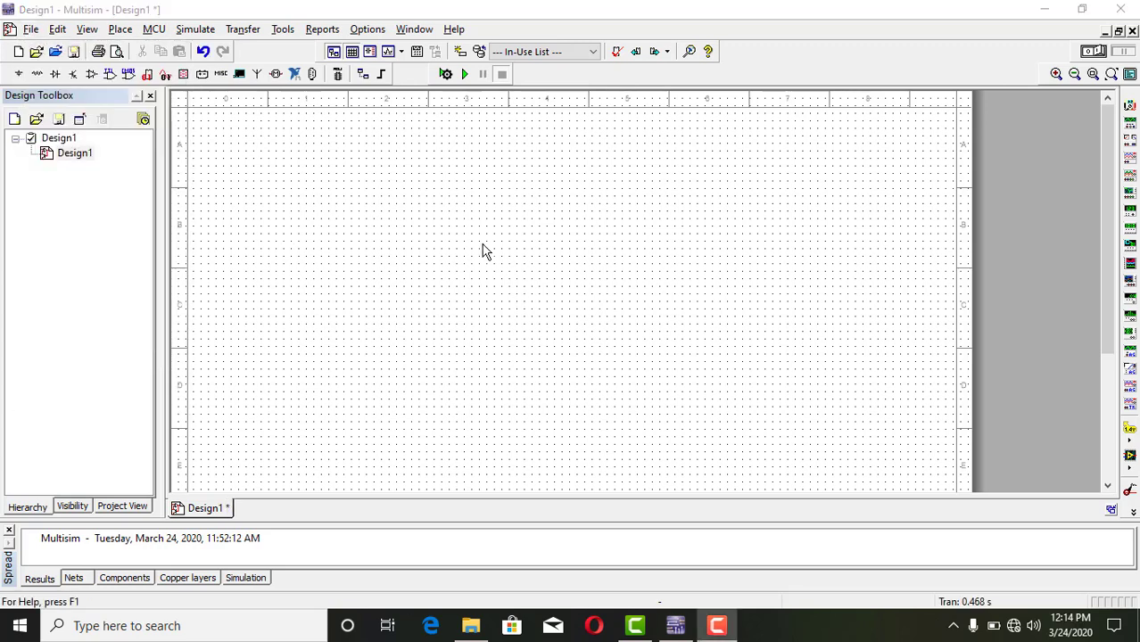
Place an AC_POWER component from the POWER_SOURCES family of the Sources group on the upper middle of the schematic.
right_click(417, 200)
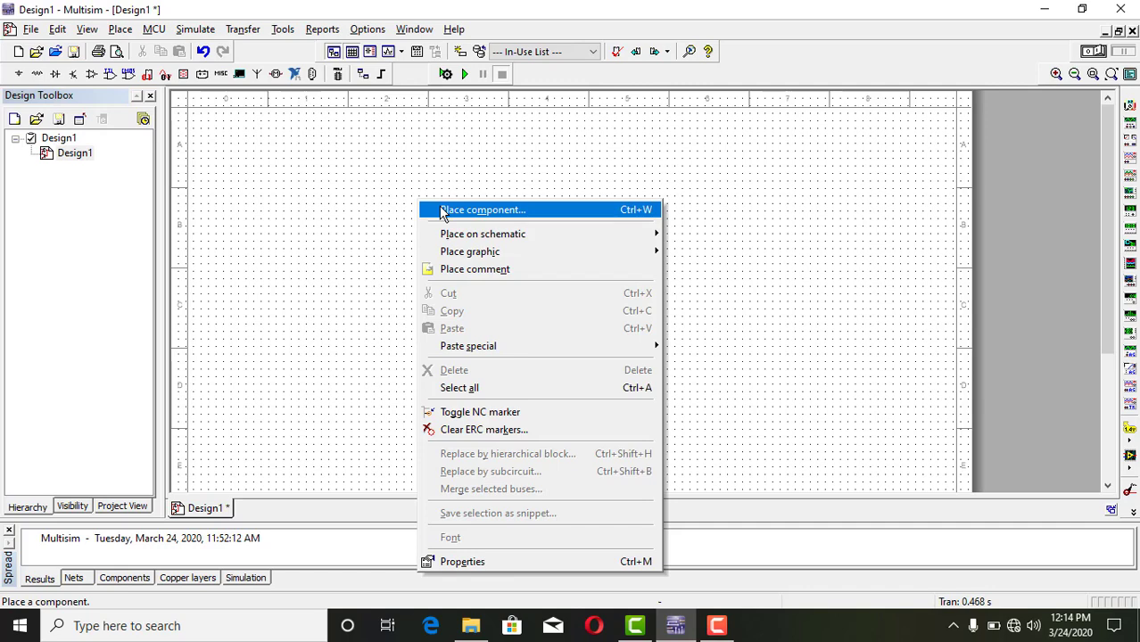
left_click(443, 212)
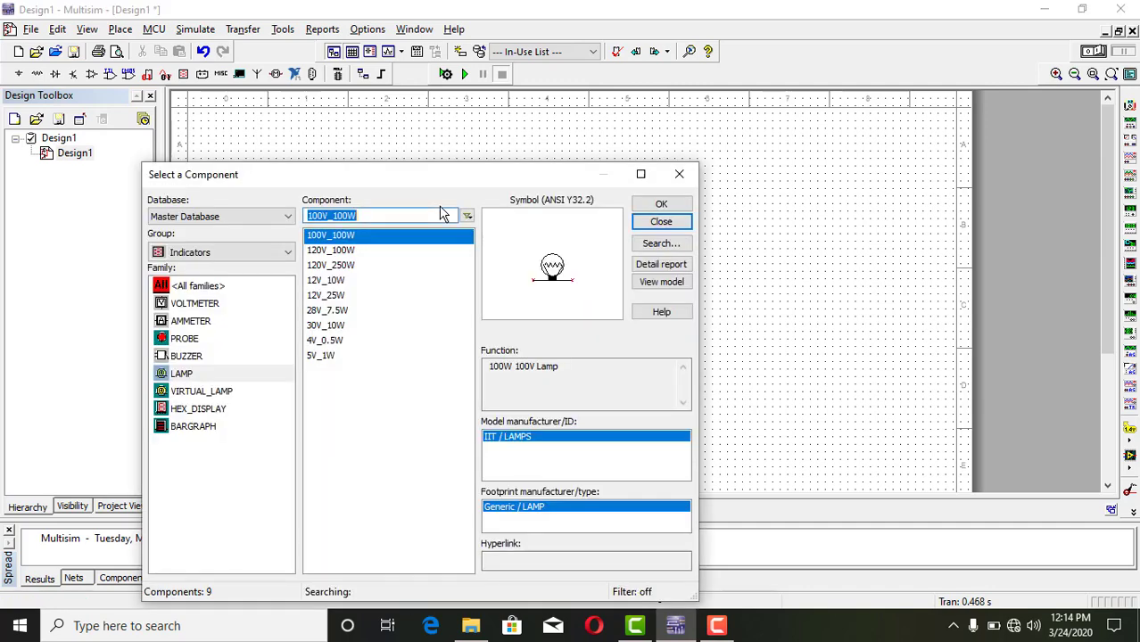
left_click(261, 254)
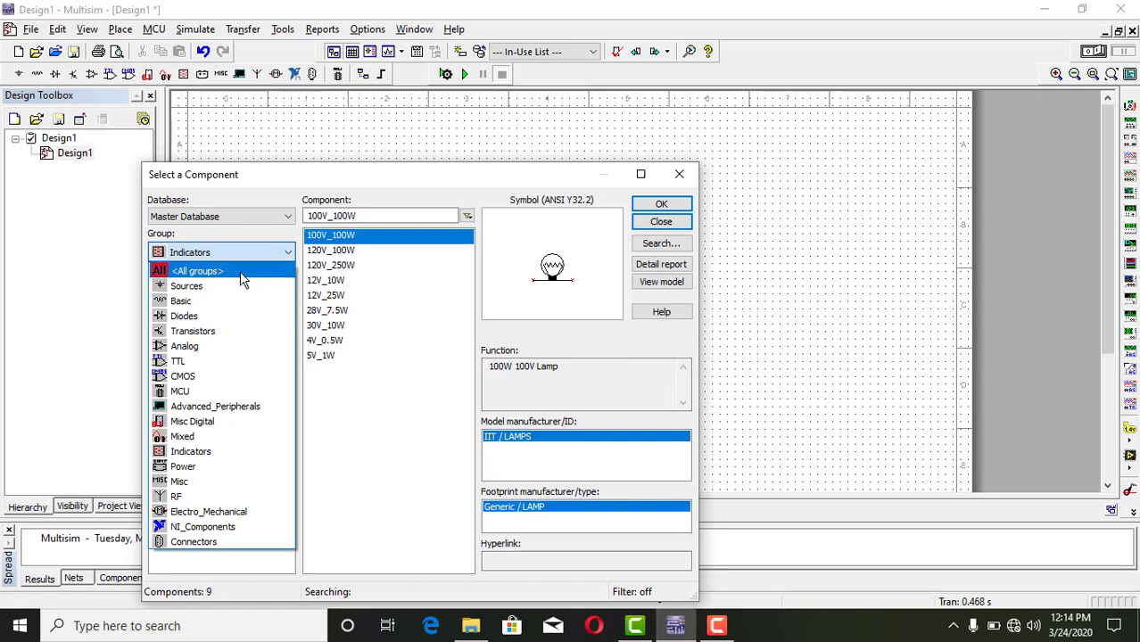
left_click(241, 274)
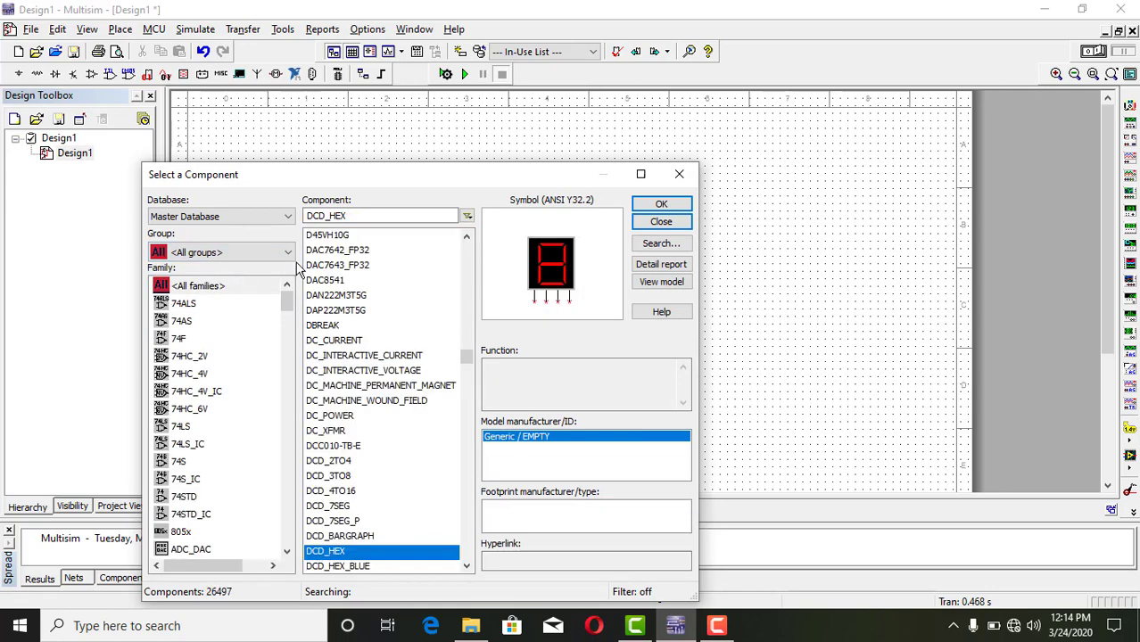
left_click(285, 253)
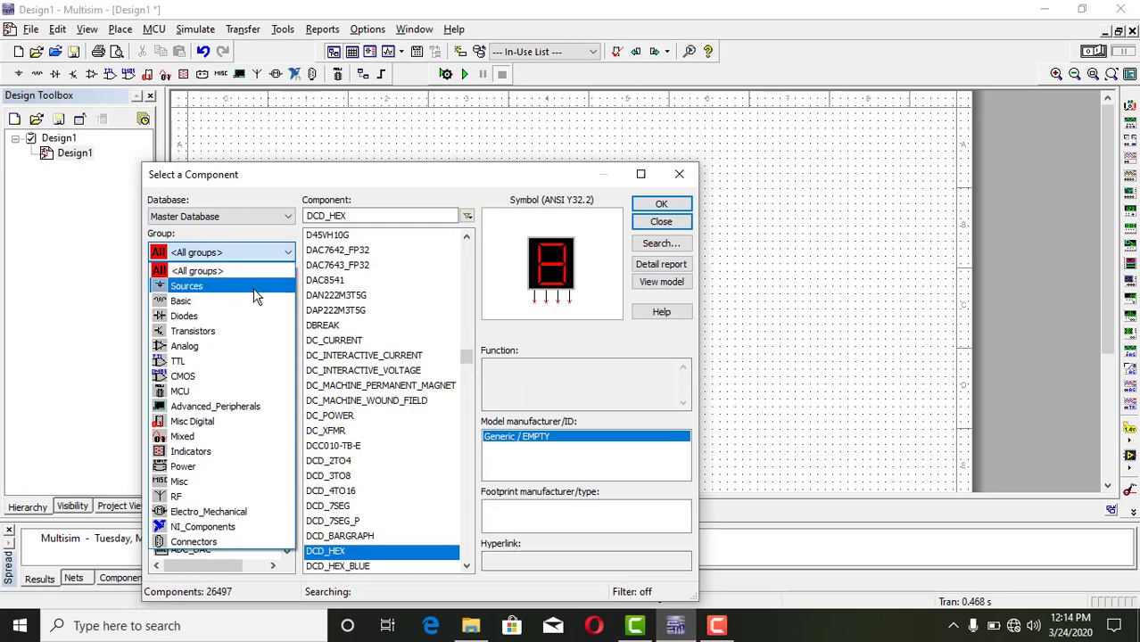
left_click(256, 287)
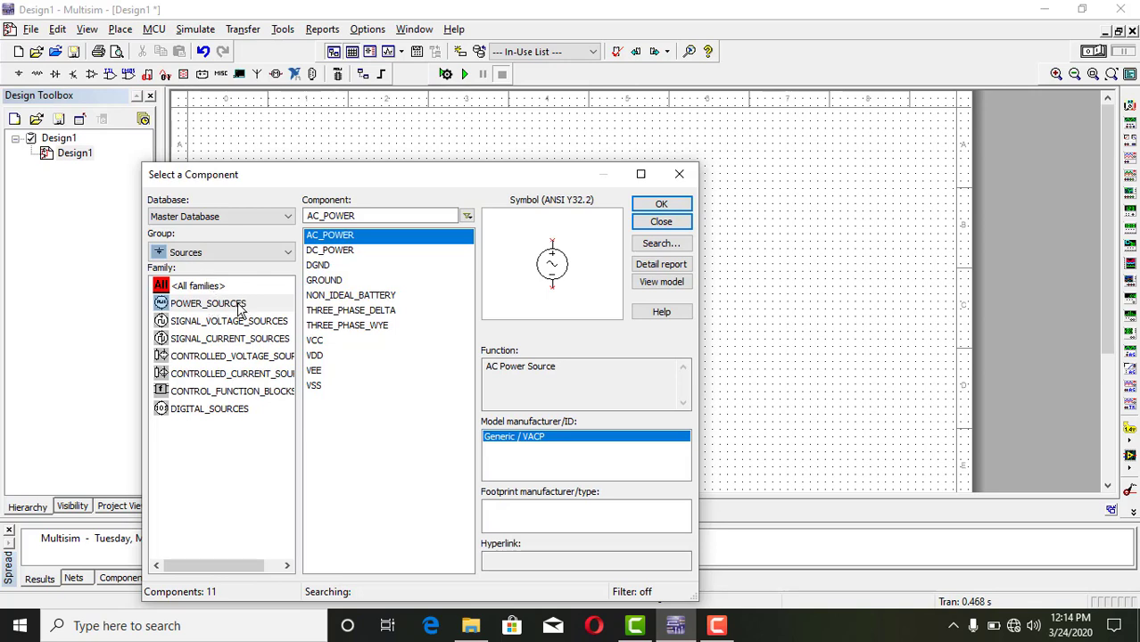
left_click(236, 305)
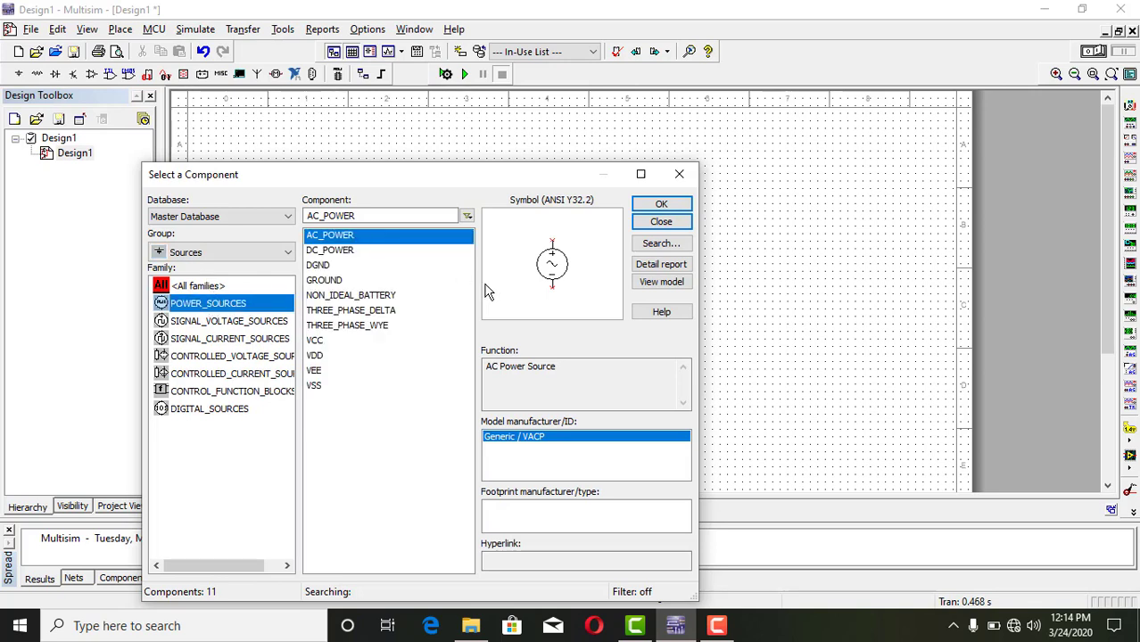
left_click(669, 204)
key("Escape")
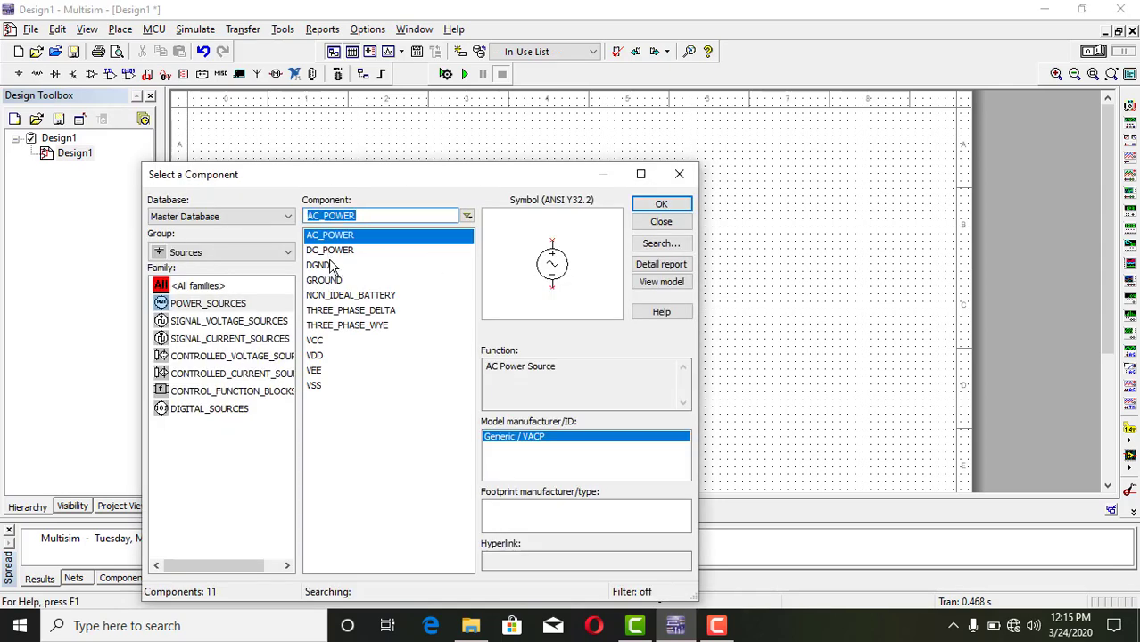
Place a GROUND component from the power sources directly below the AC source.
left_click(327, 283)
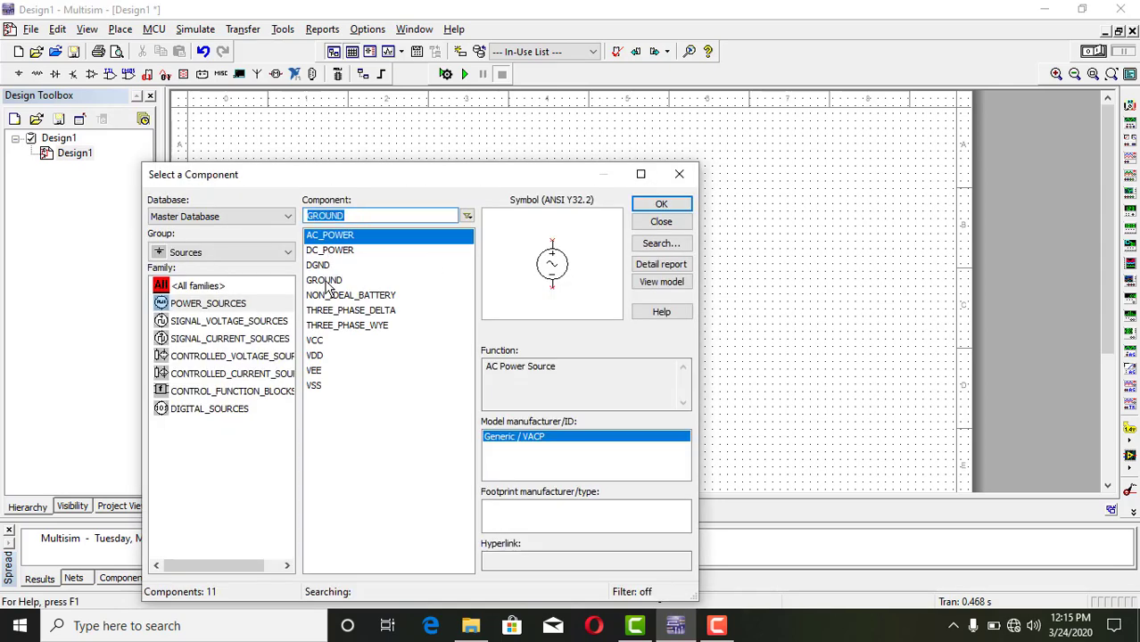
left_click(660, 204)
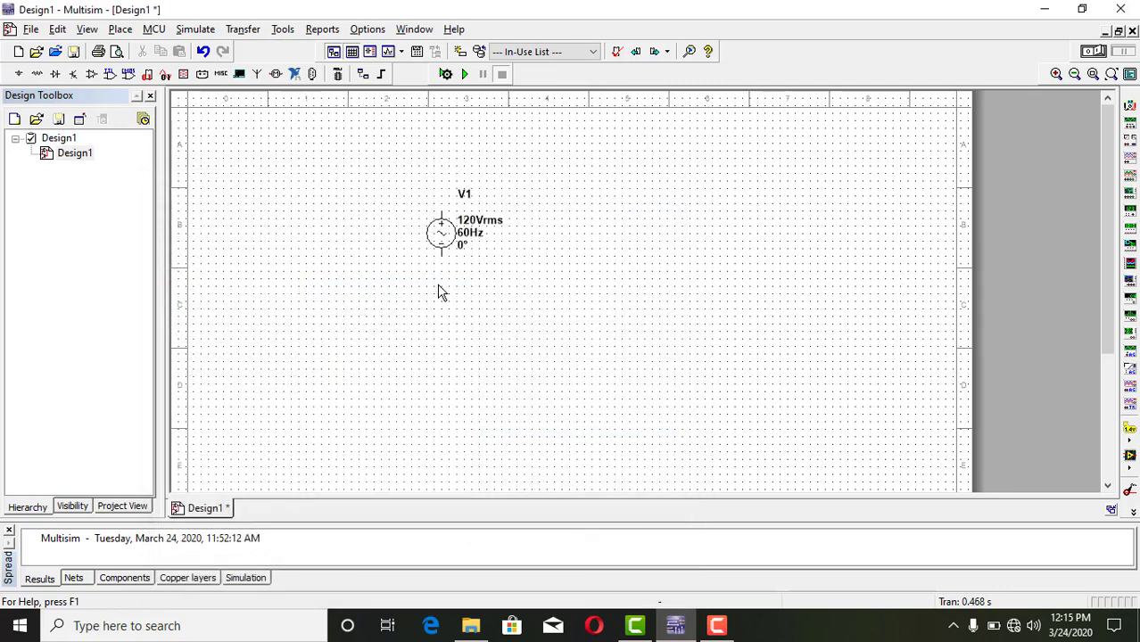
left_click(438, 286)
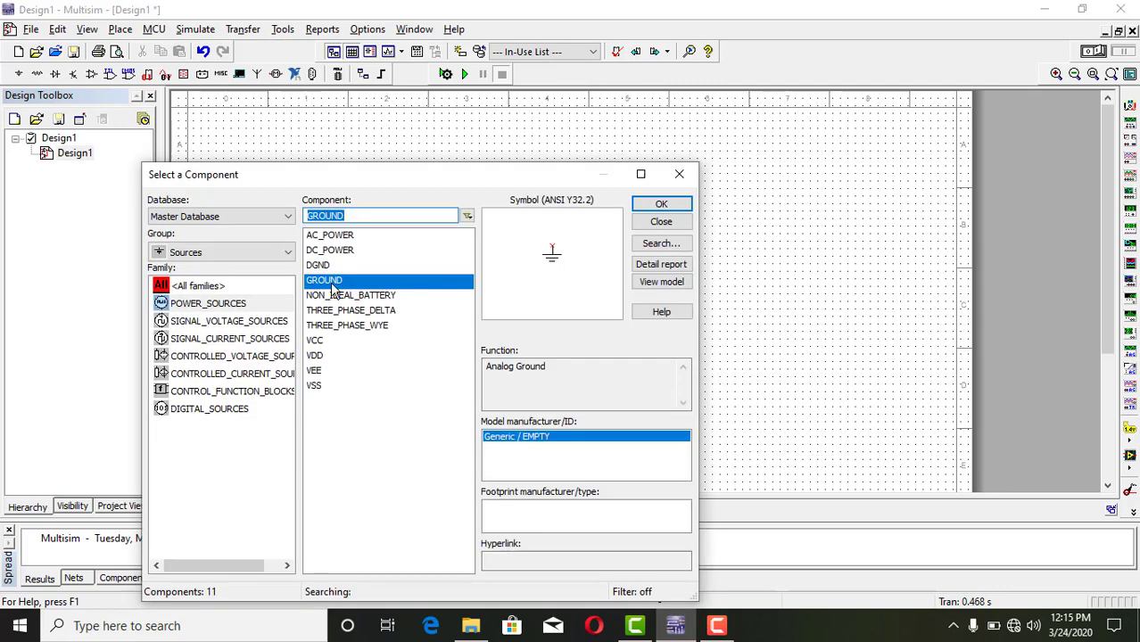
Place a 120V_100W lamp from the Indicators group to the right of the AC source and finish placing components.
left_click(259, 254)
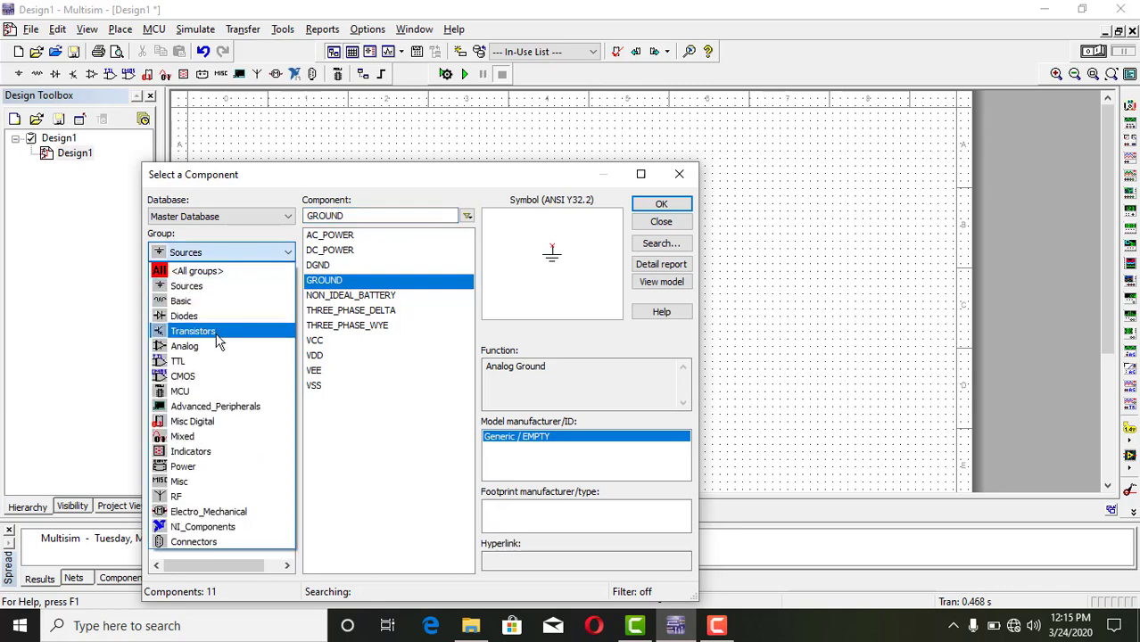
left_click(232, 451)
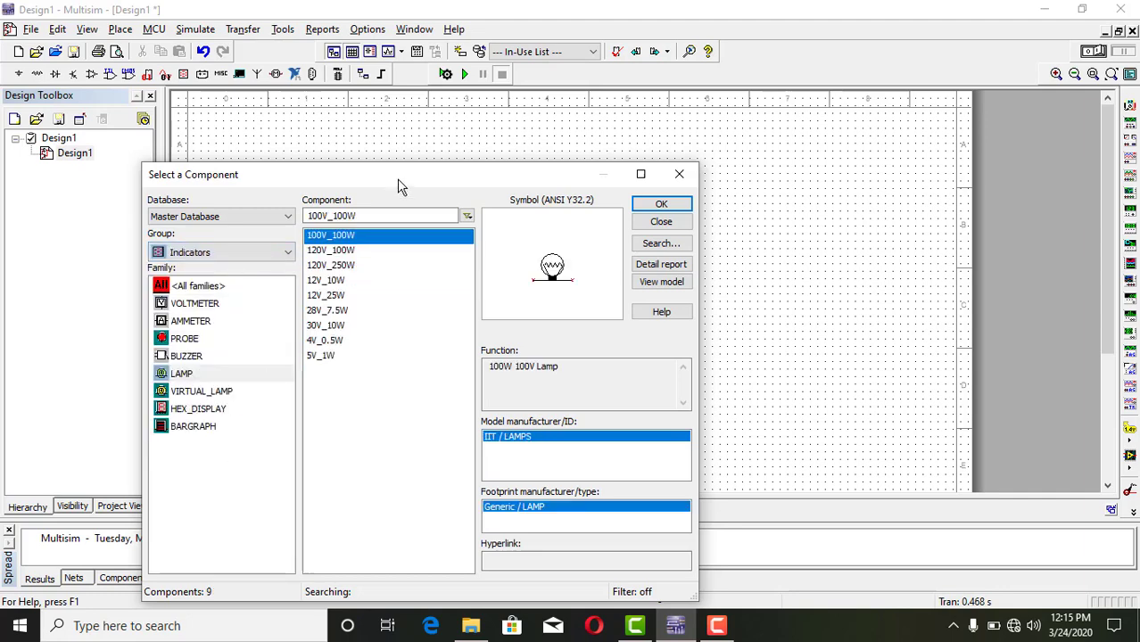
left_click(354, 251)
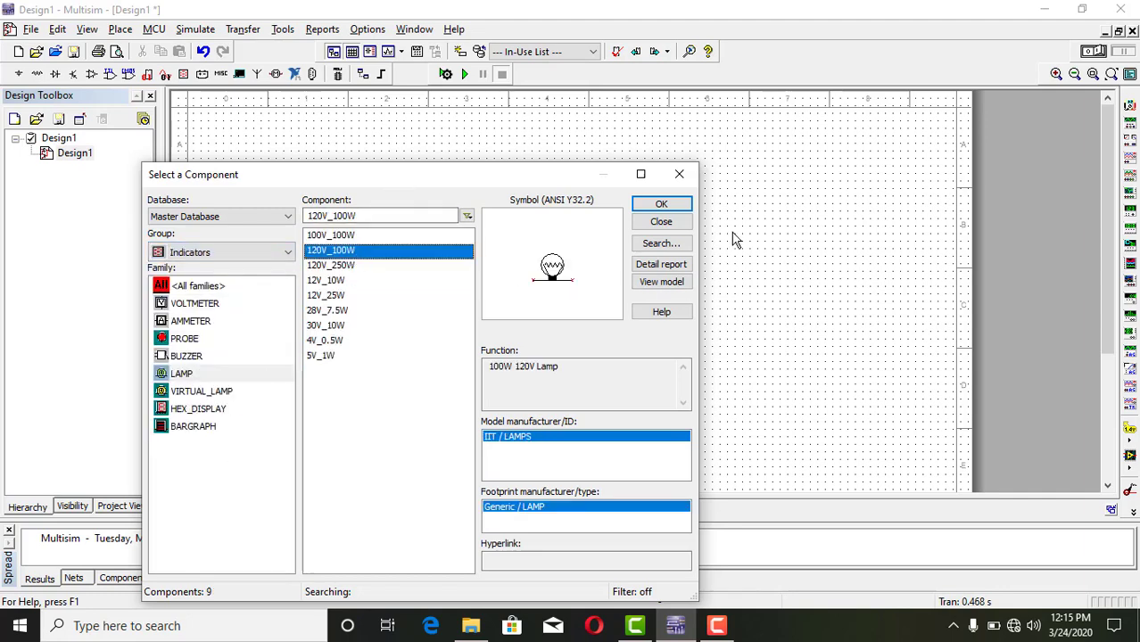
left_click(661, 205)
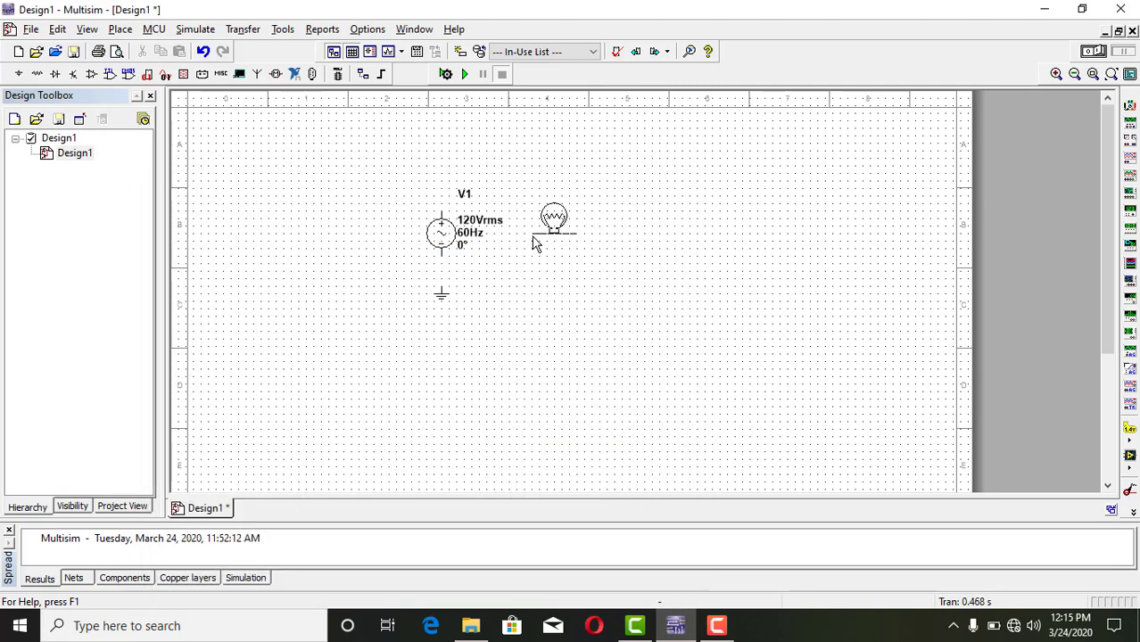
left_click(563, 234)
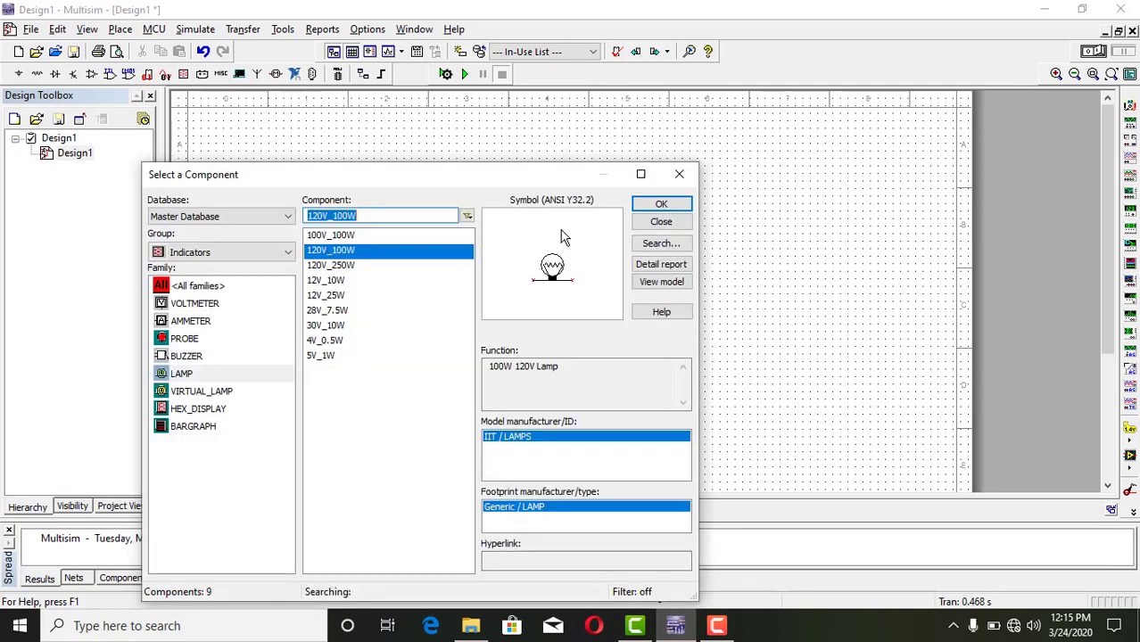
left_click(662, 222)
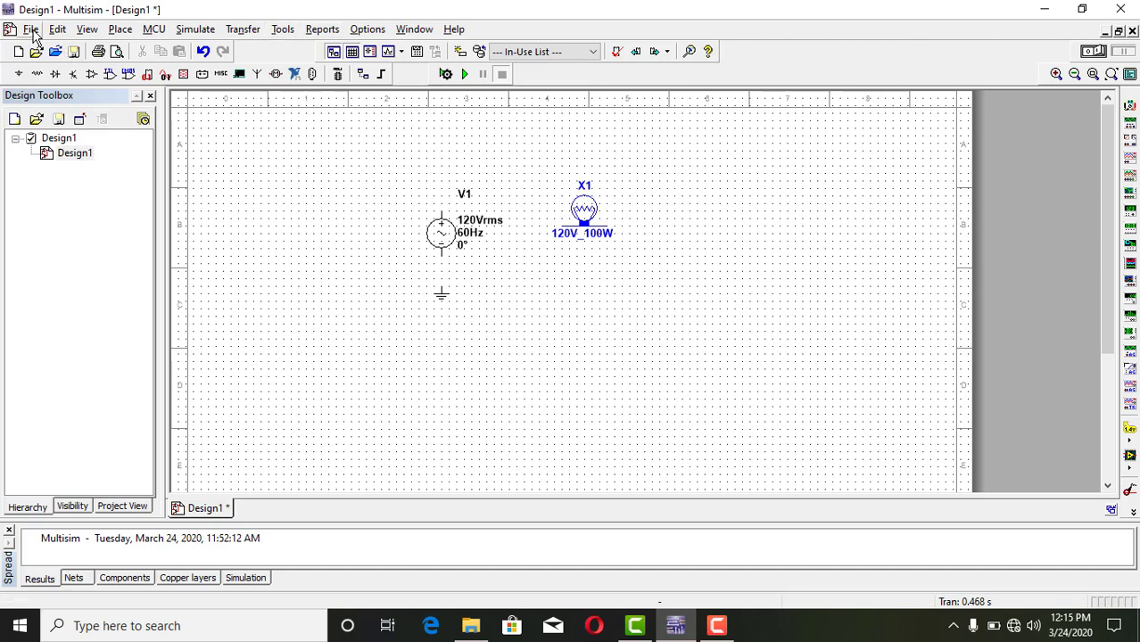
Hide the schematic grid and show it again.
left_click(93, 32)
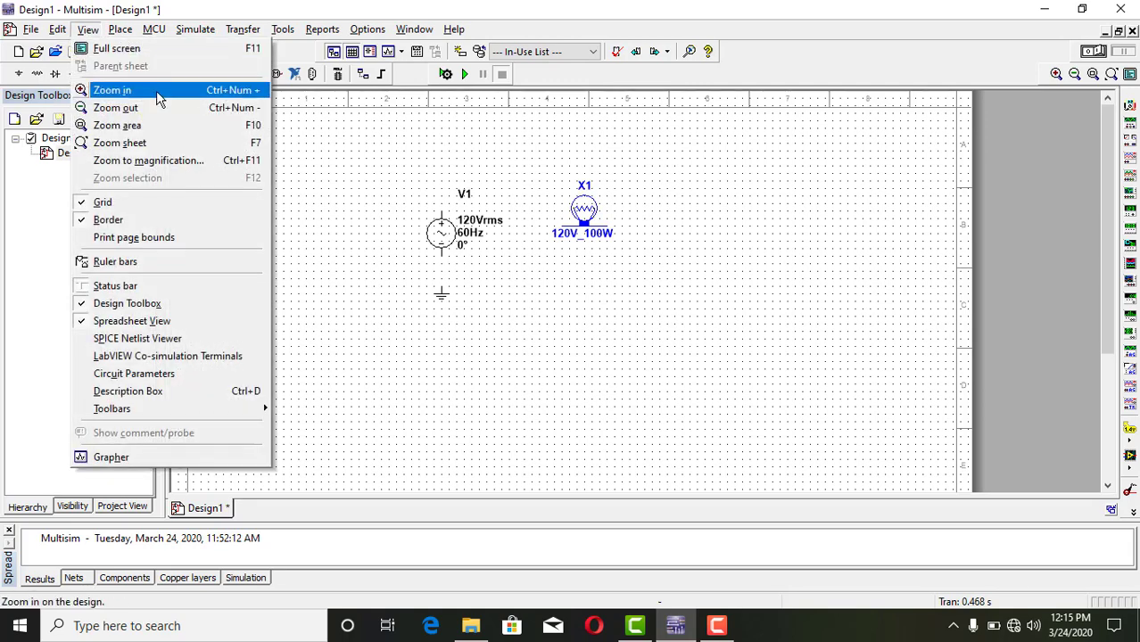
left_click(131, 207)
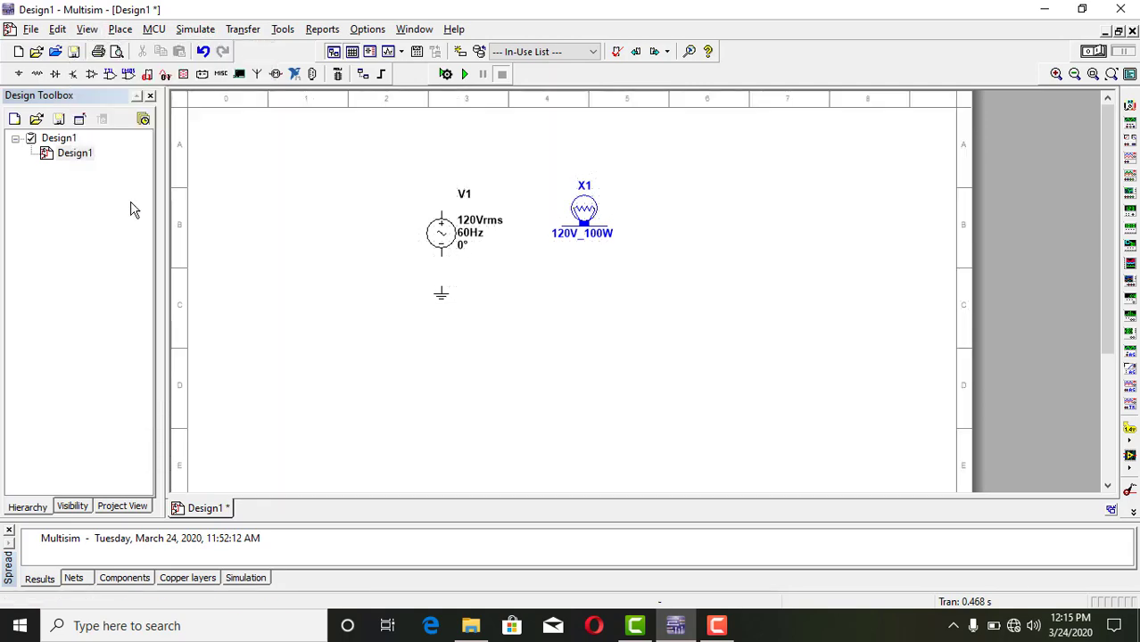
left_click(87, 28)
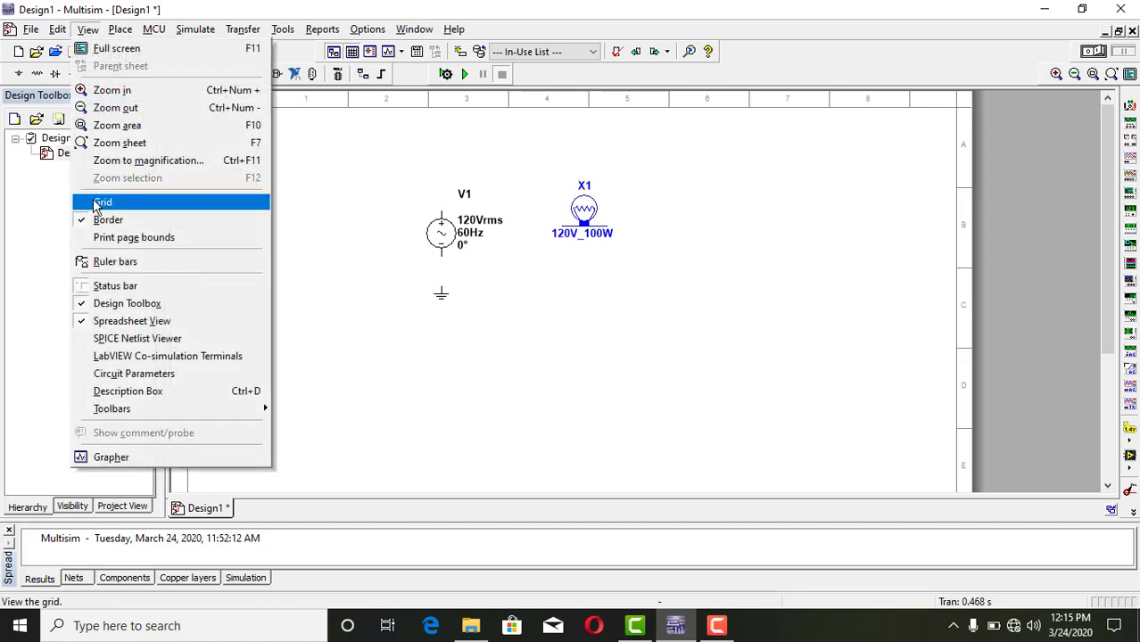
left_click(95, 204)
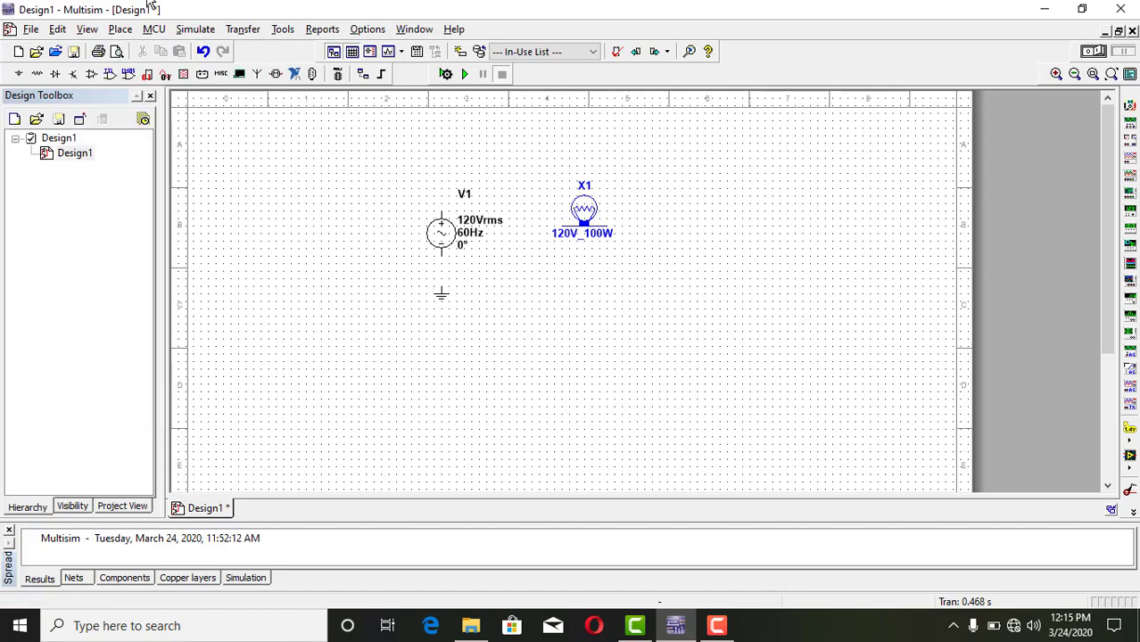
left_click(118, 33)
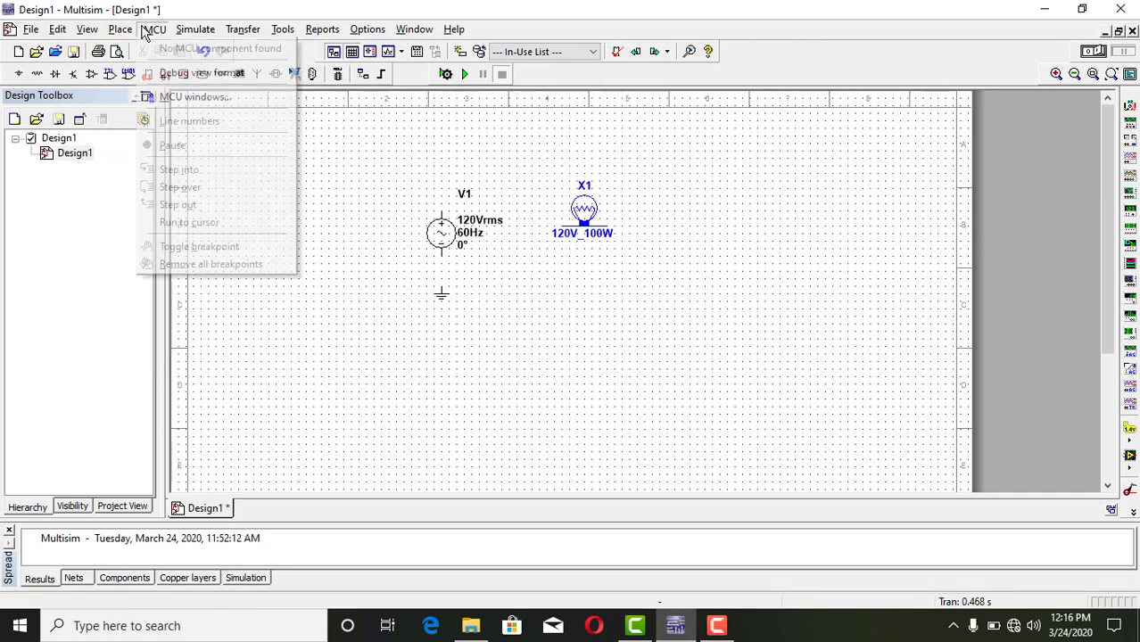
mouse_move(157, 34)
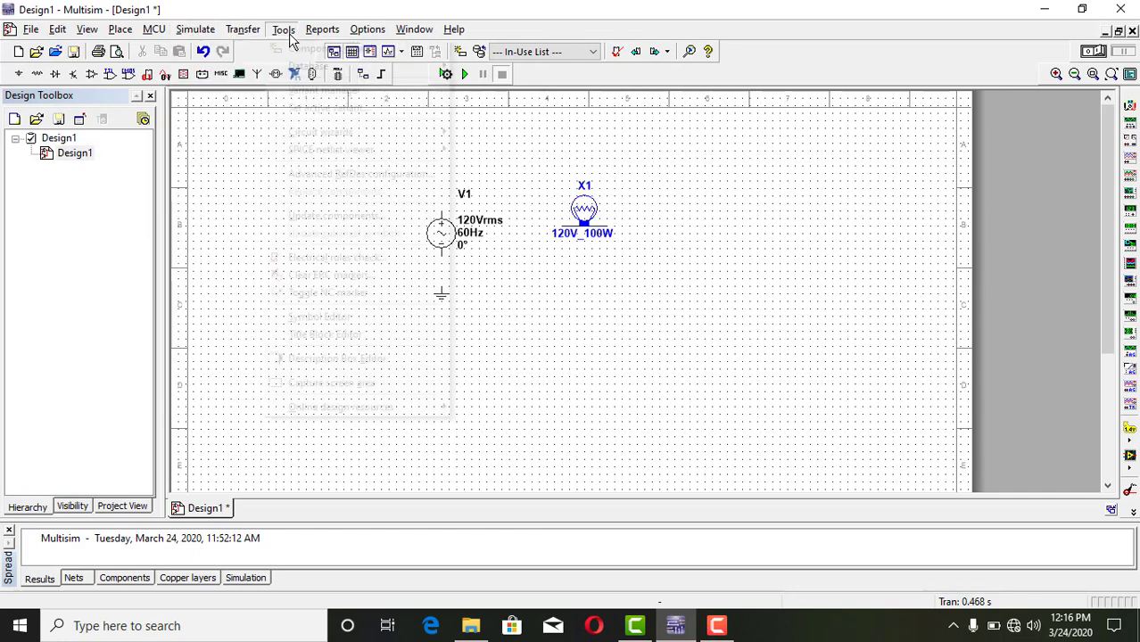
mouse_move(246, 37)
mouse_move(282, 29)
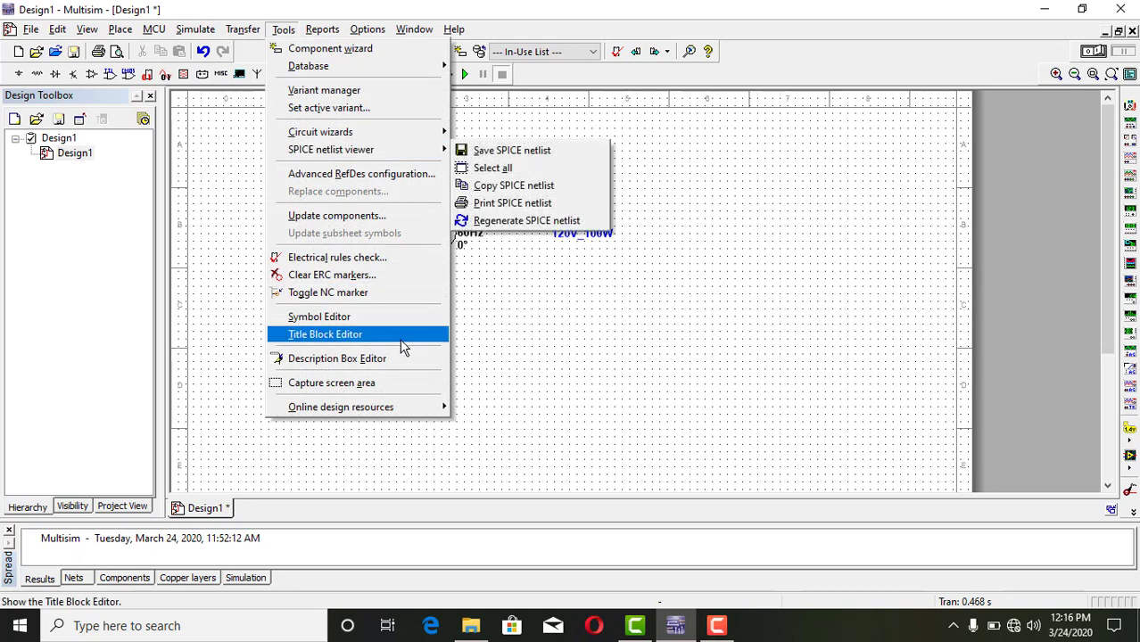
left_click(570, 356)
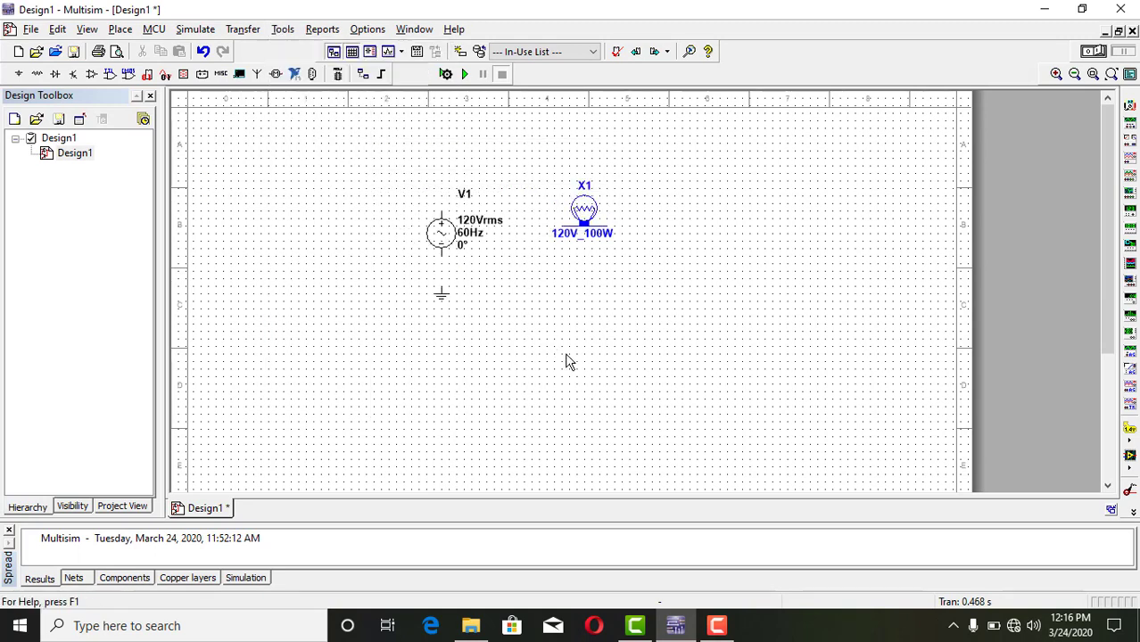
Wire the lamp's left terminal to the positive terminal of the AC source.
left_click(564, 226)
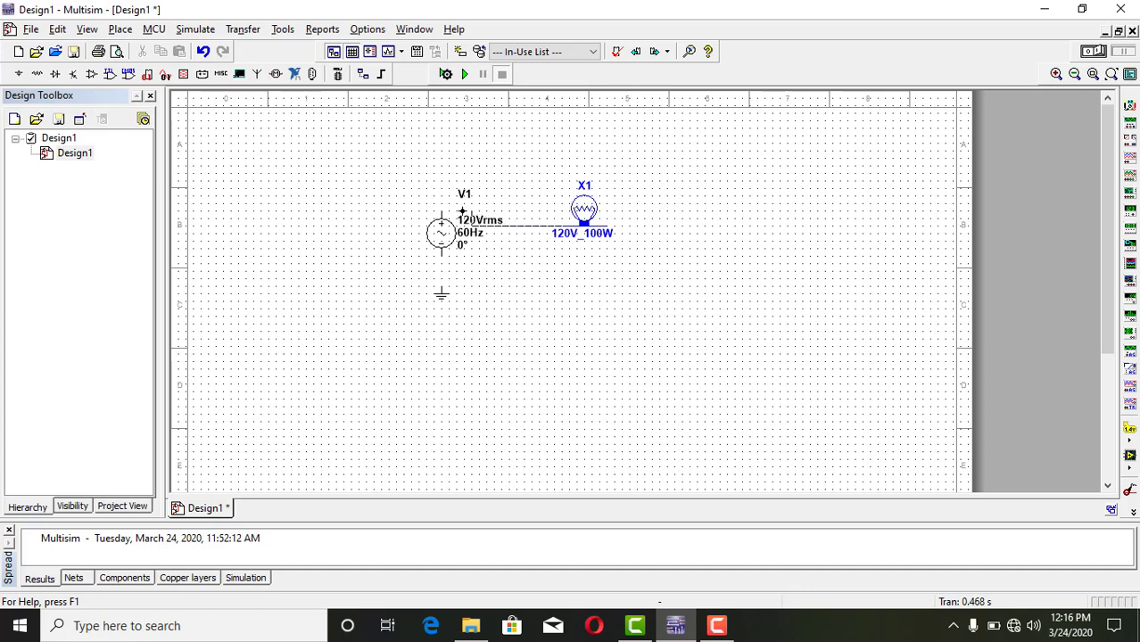
left_click(441, 212)
left_click(441, 209)
Wire the AC source's negative terminal to ground and connect the lamp's right terminal to that ground wire.
left_click(442, 255)
left_click(442, 287)
left_click(608, 226)
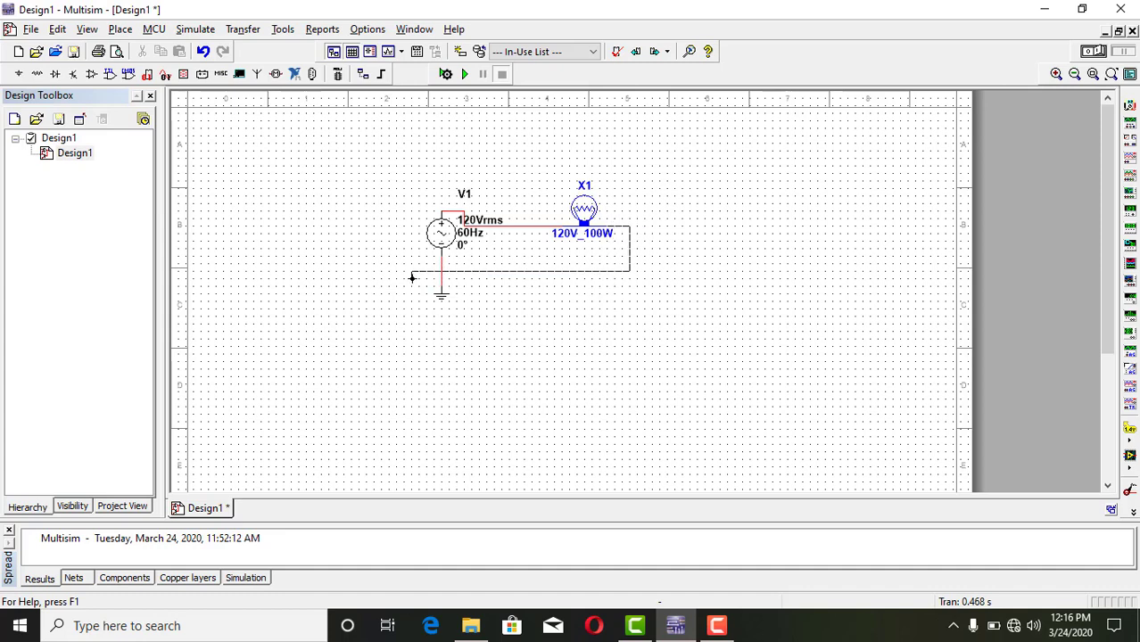
left_click(441, 273)
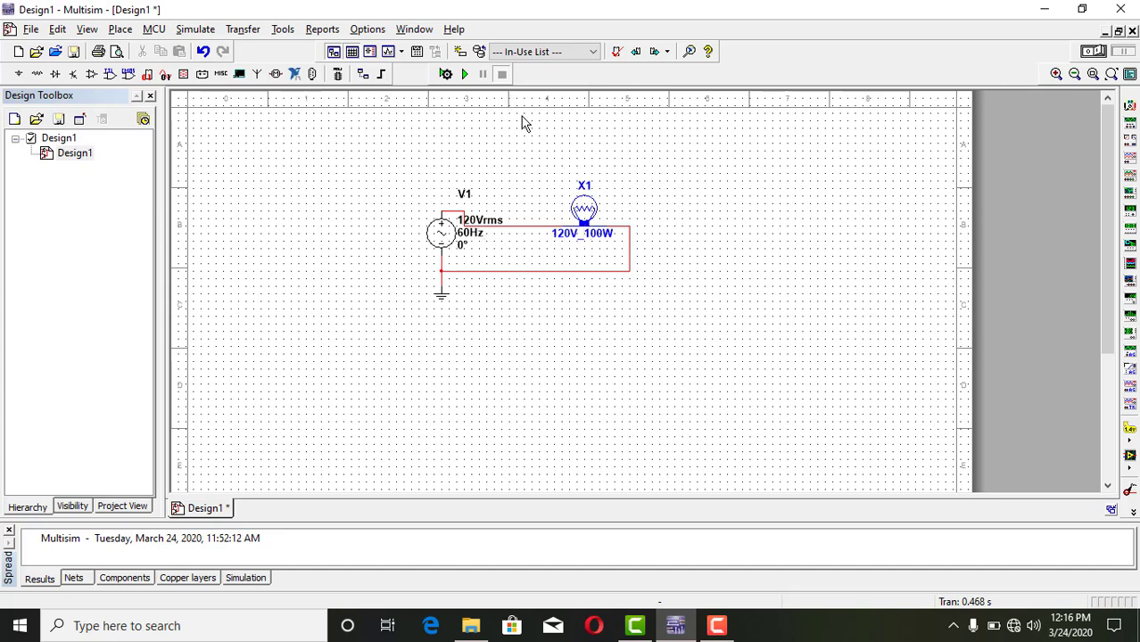
Run and stop the interactive simulation three times to check how the lamp behaves.
left_click(468, 76)
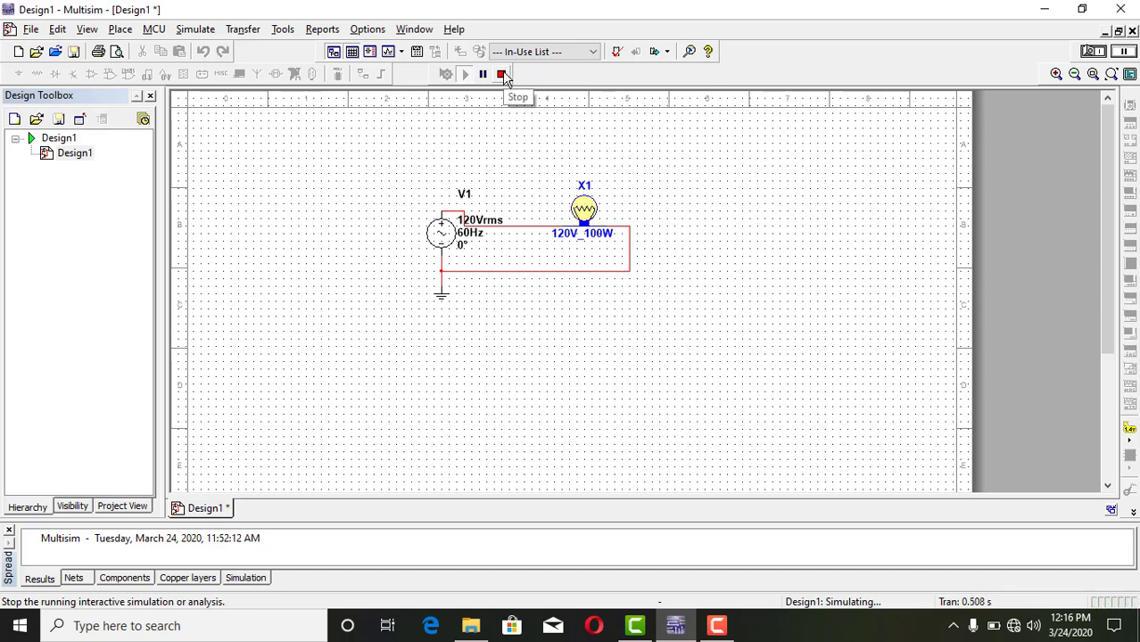
left_click(502, 75)
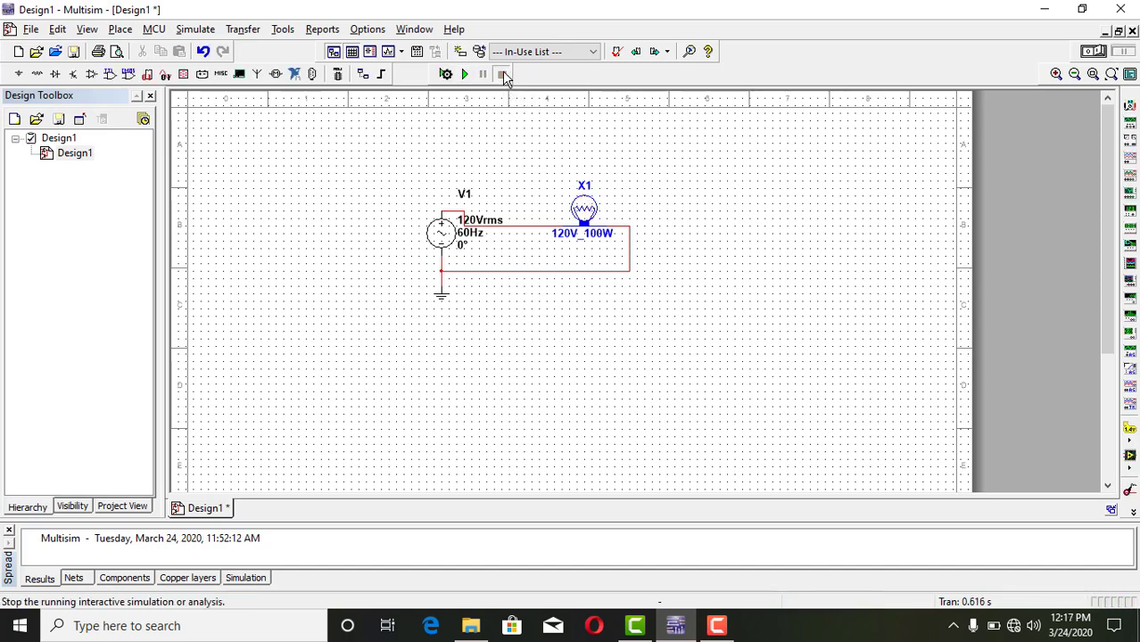
left_click(464, 76)
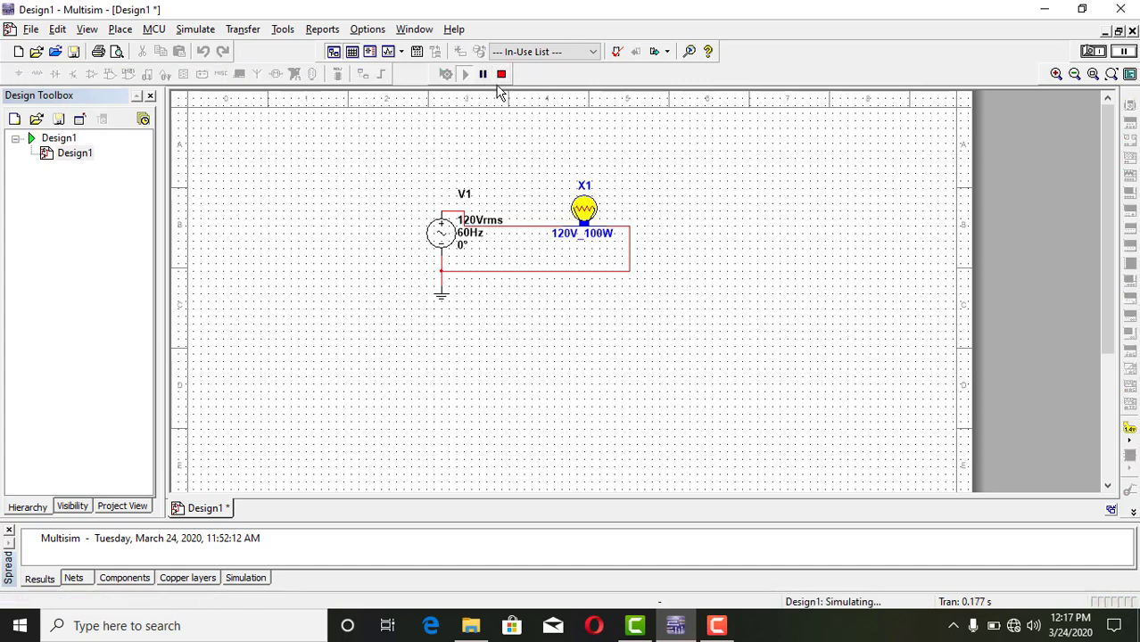
left_click(502, 76)
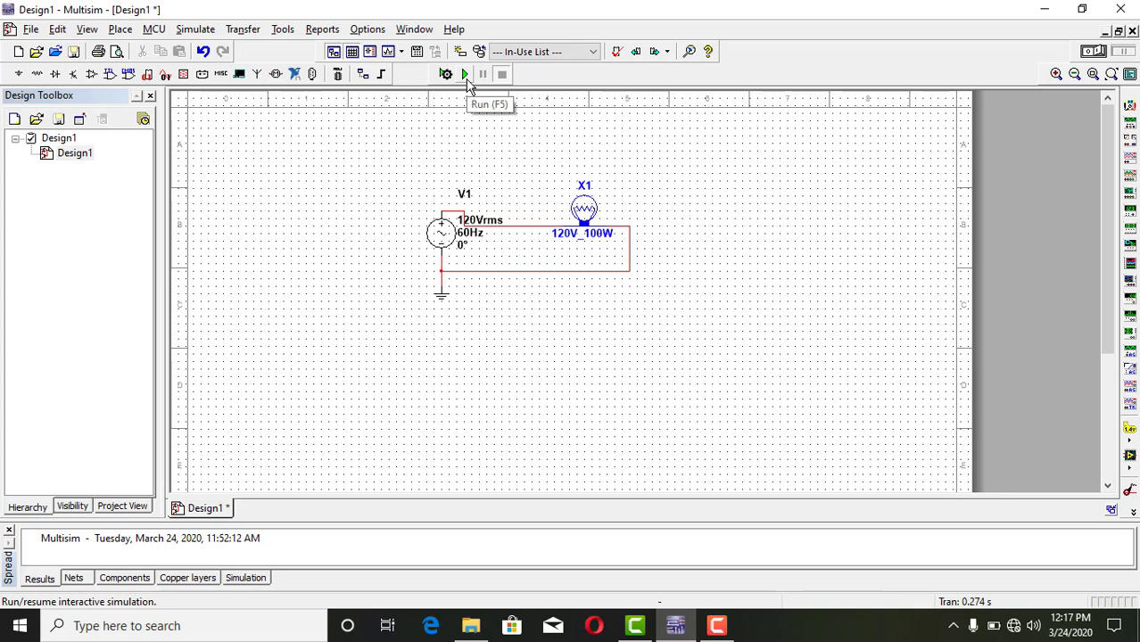
left_click(465, 77)
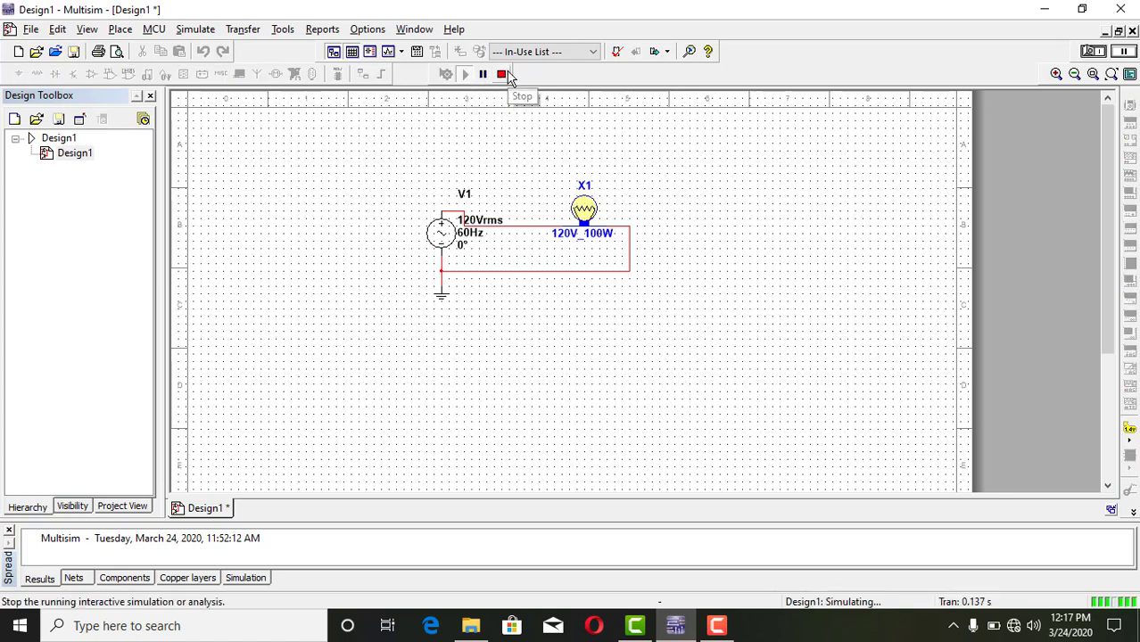
left_click(502, 75)
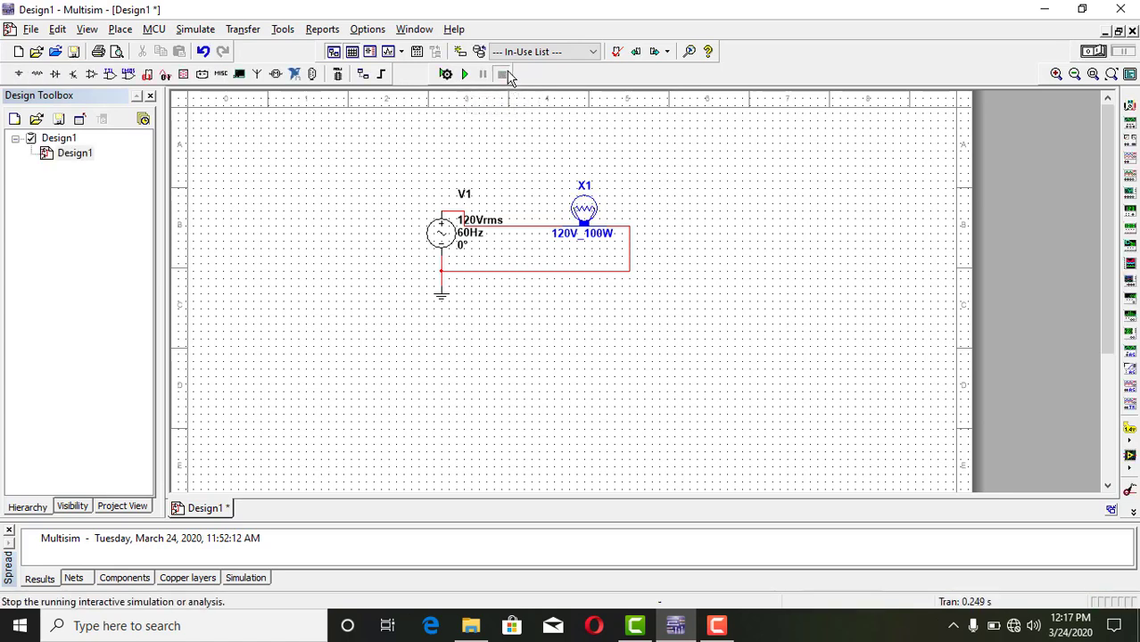
left_click(716, 627)
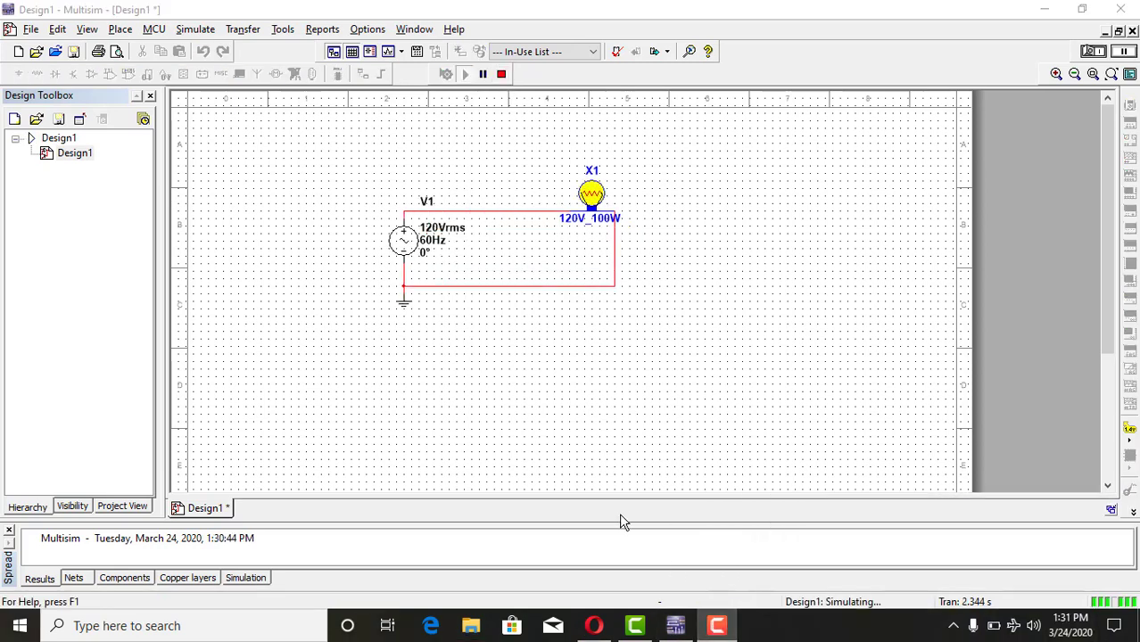